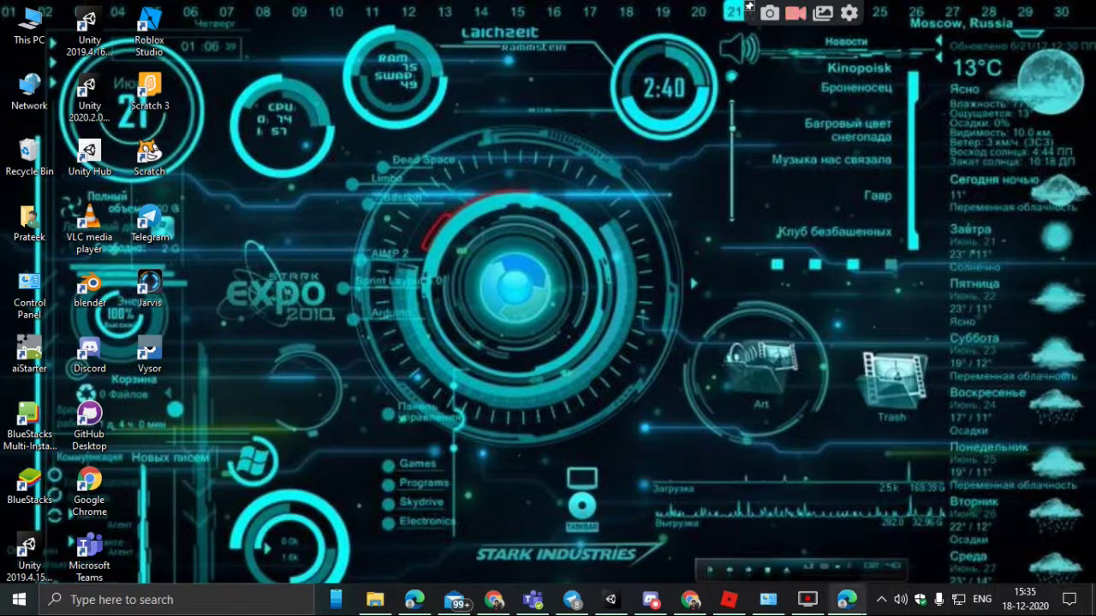
# Restore the Edge window showing the LINKS - Mark II install page from the taskbar.
pyautogui.moveTo(690, 599)
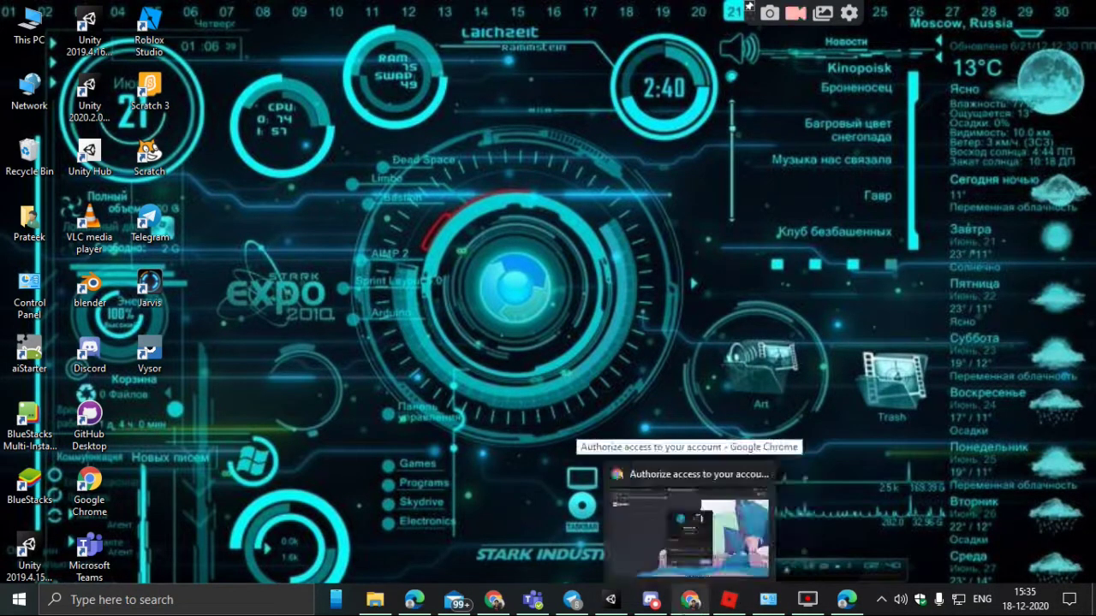
pyautogui.moveTo(808, 600)
pyautogui.moveTo(845, 599)
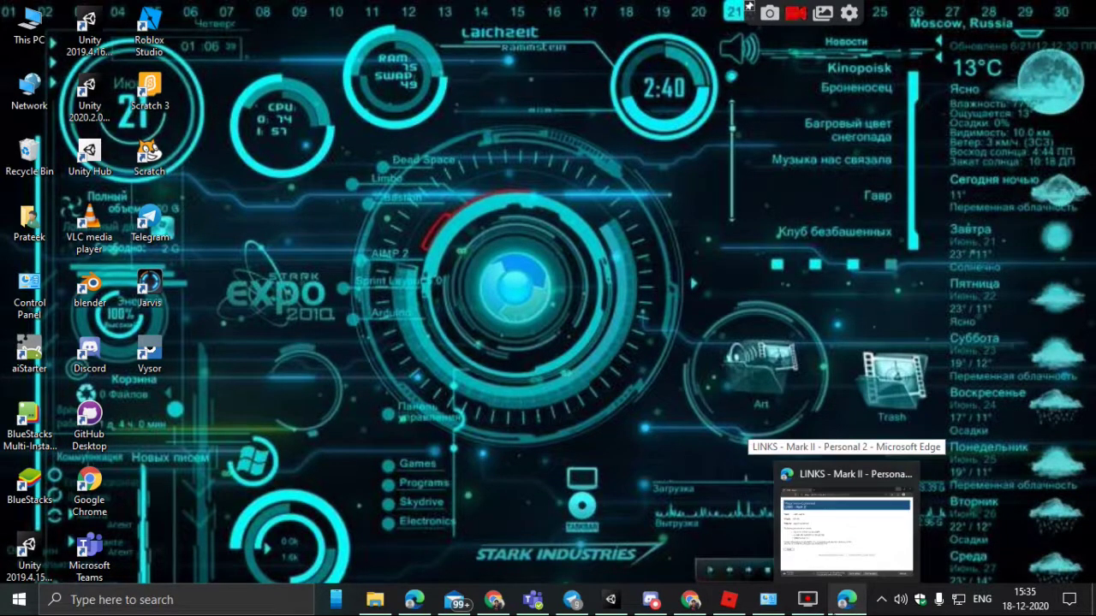
pyautogui.click(840, 603)
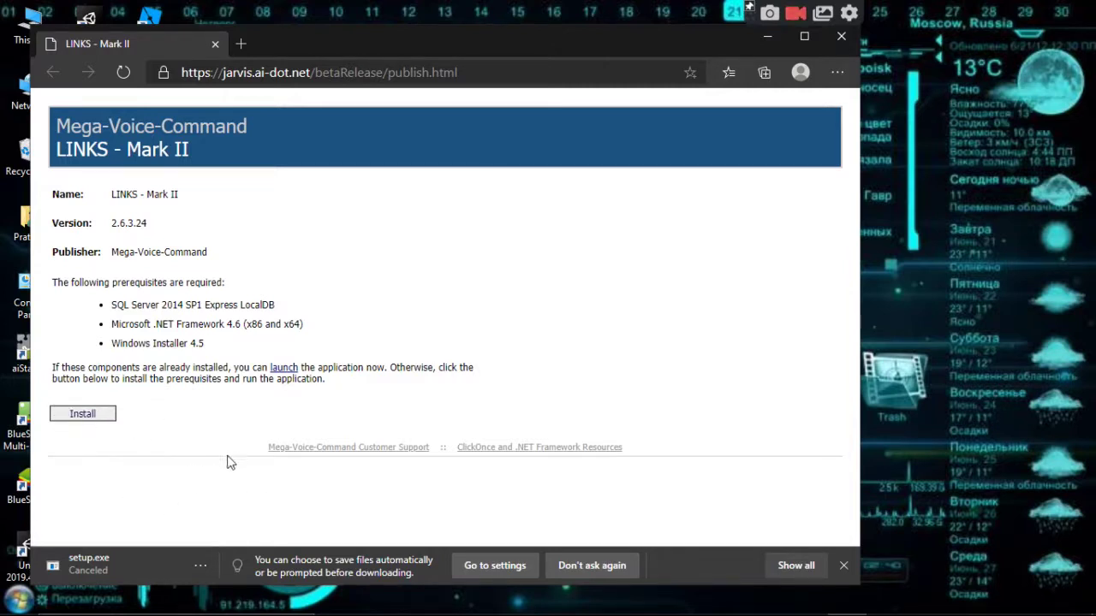
# Minimize the LINKS - Mark II Edge window to reveal the desktop.
pyautogui.click(767, 37)
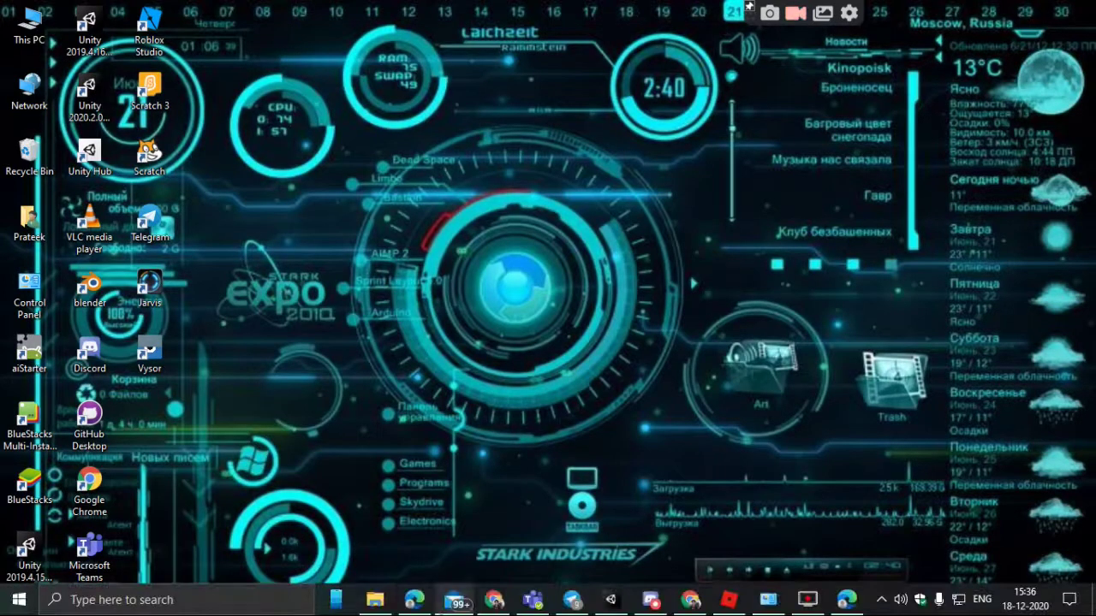
# Run setup.exe from D:\downloads\chorm and confirm installing LINKS - Mark II despite the warning.
pyautogui.click(374, 600)
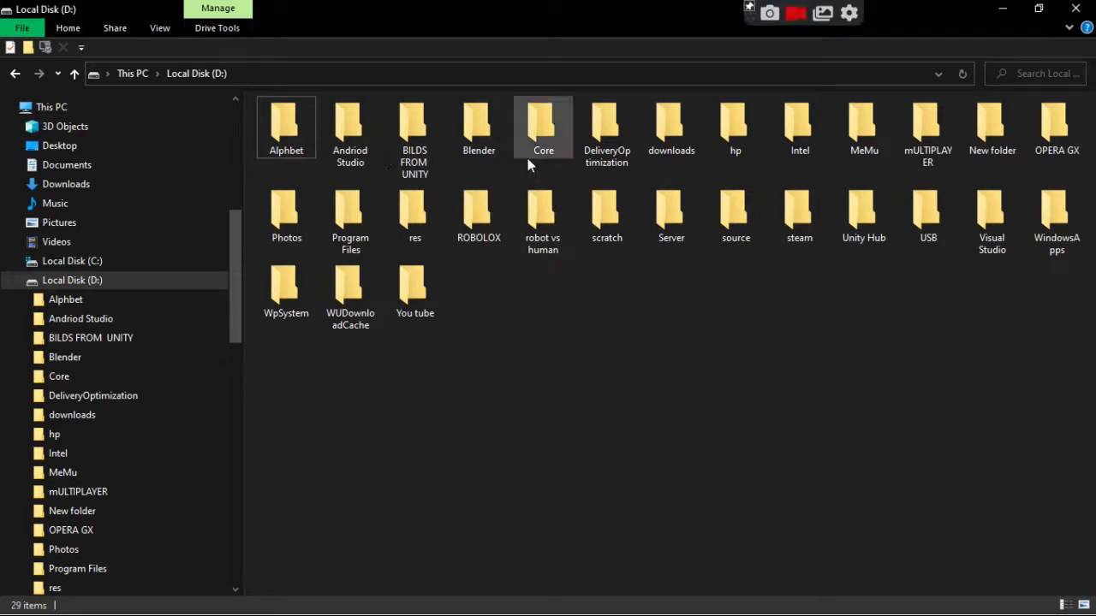
pyautogui.doubleClick(660, 137)
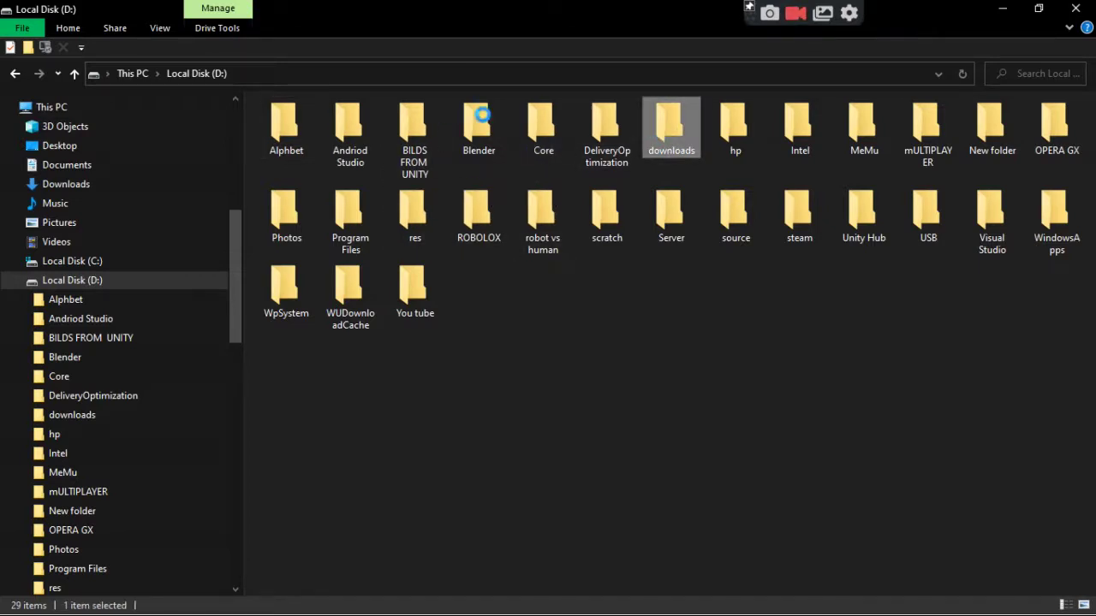
pyautogui.doubleClick(318, 155)
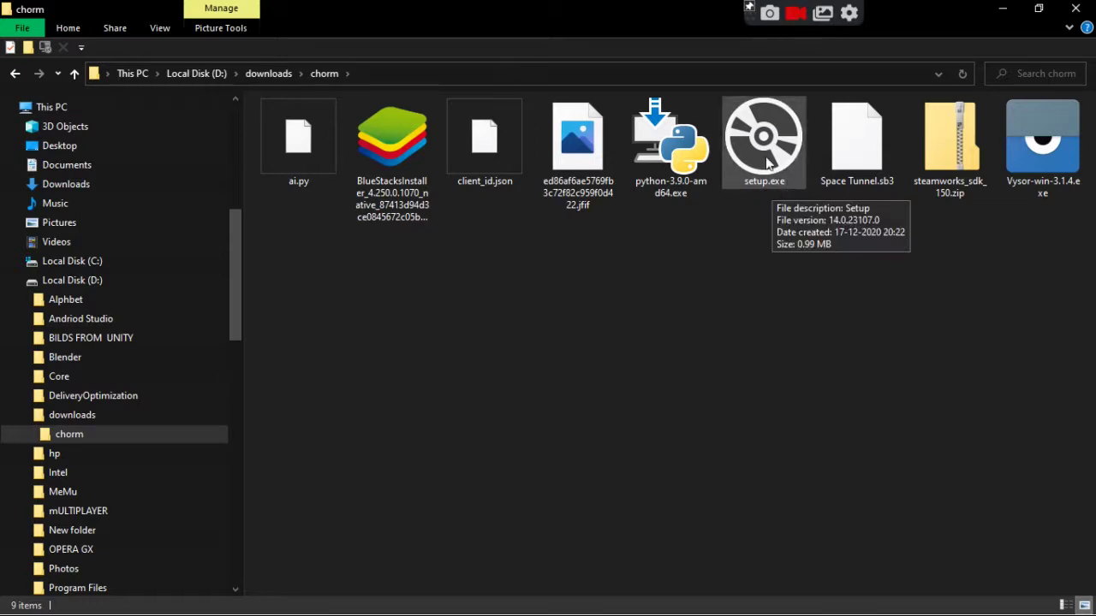
pyautogui.click(768, 162)
pyautogui.doubleClick(767, 162)
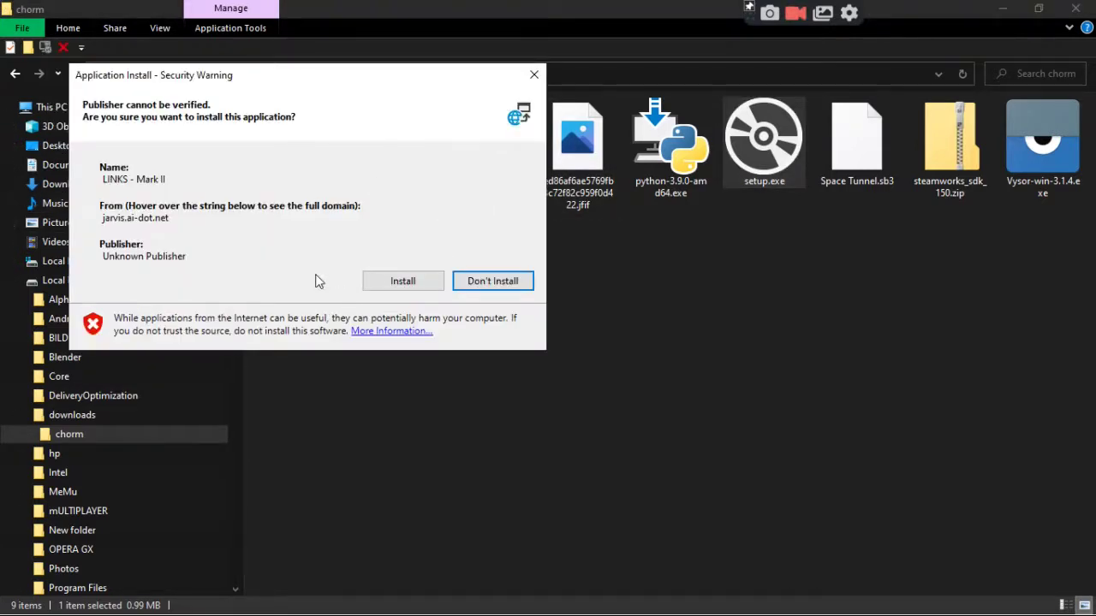
pyautogui.click(419, 286)
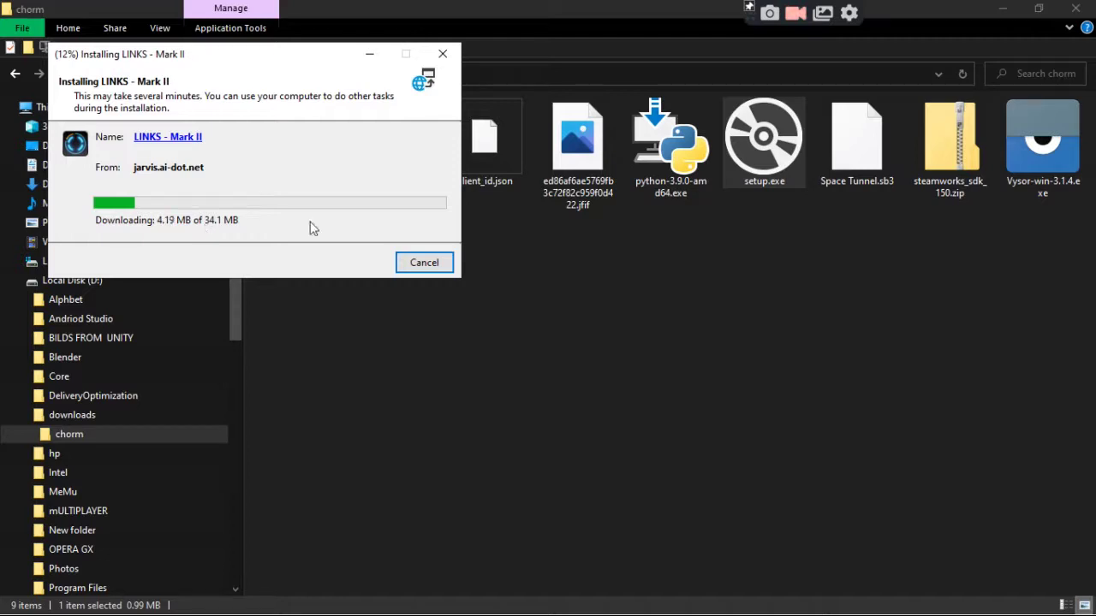
# Minimize File Explorer while the LINKS - Mark II installer downloads.
pyautogui.click(999, 12)
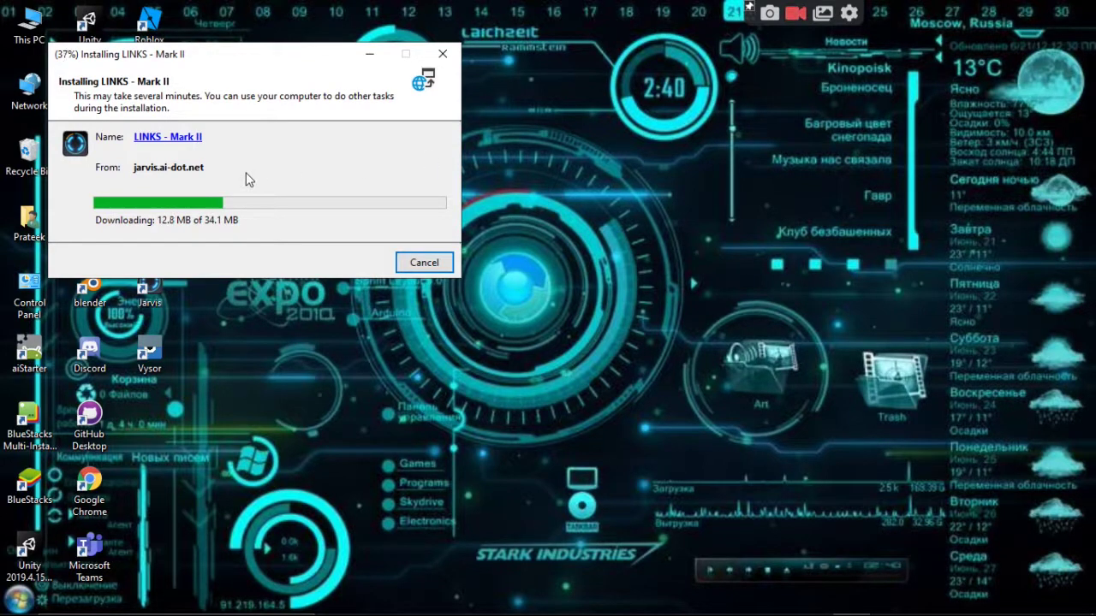
pyautogui.moveTo(600, 608)
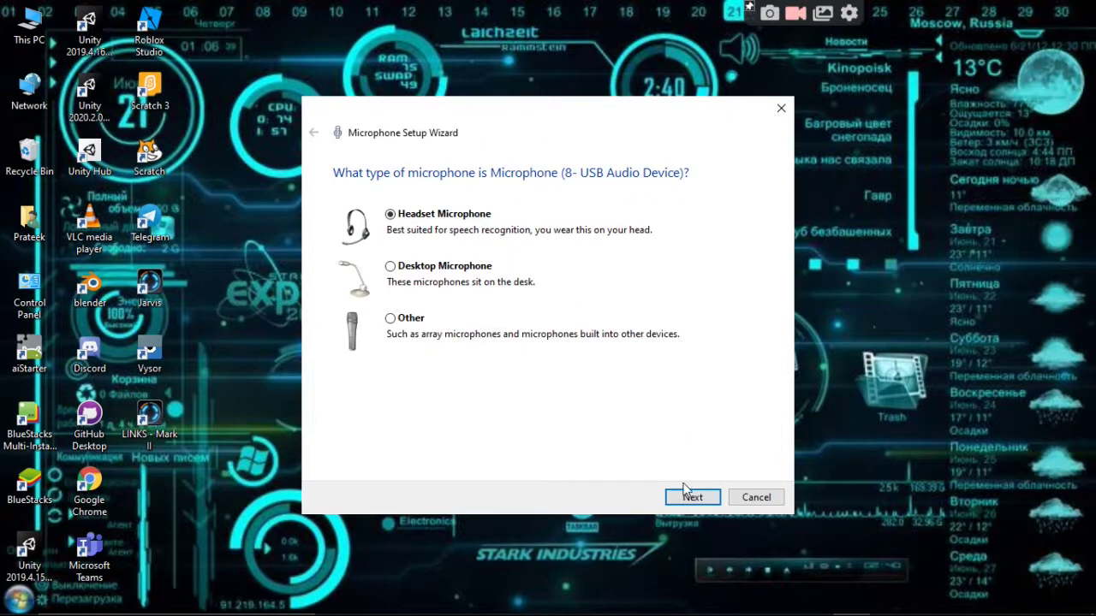
# Finish the Microphone Setup Wizard with Headset Microphone, passing the placement and volume pages.
pyautogui.click(712, 496)
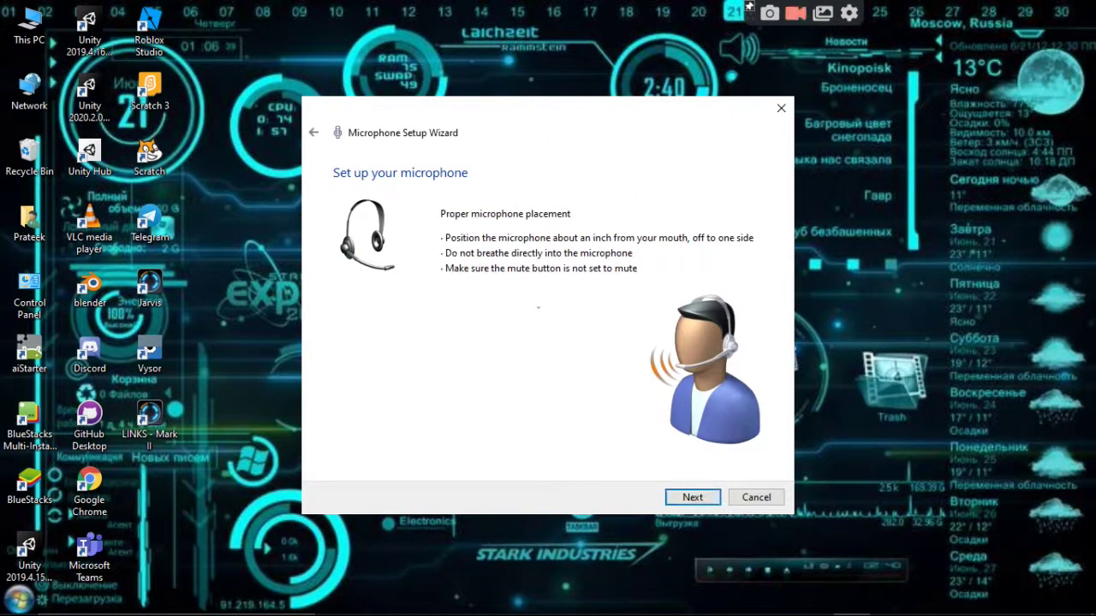
pyautogui.click(703, 504)
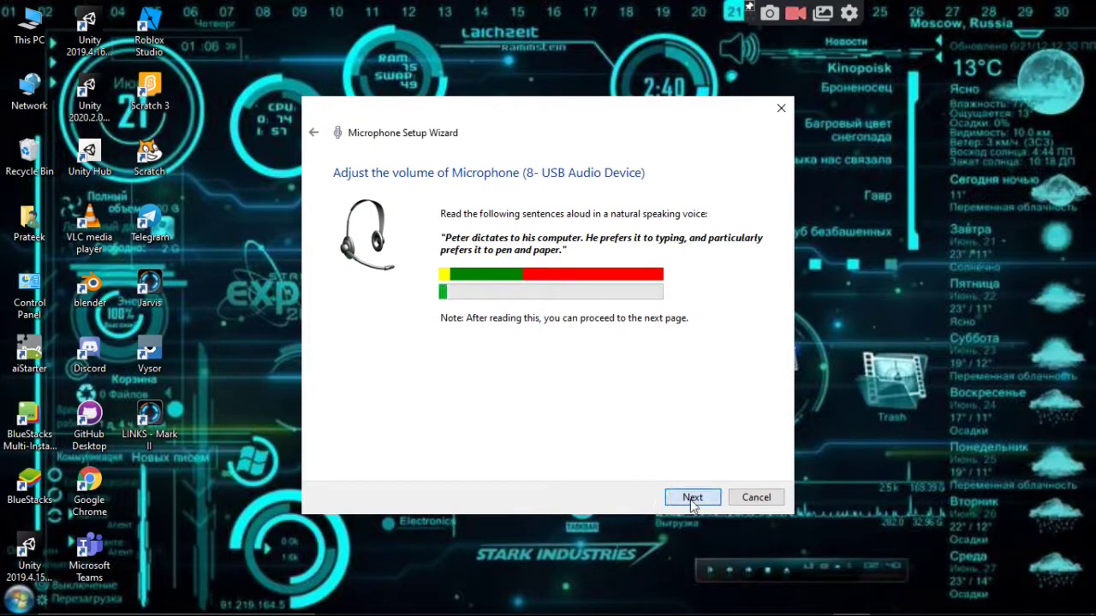
pyautogui.click(693, 499)
pyautogui.click(692, 498)
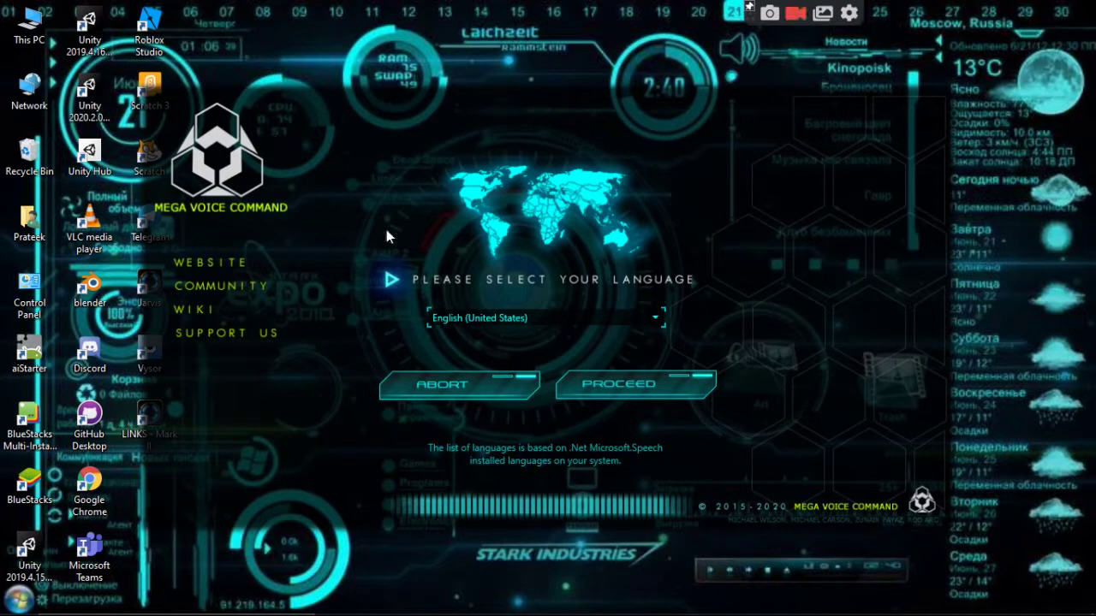
# Keep English (United States) as the language and dismiss the v2.6.3.24 update notes.
pyautogui.click(639, 319)
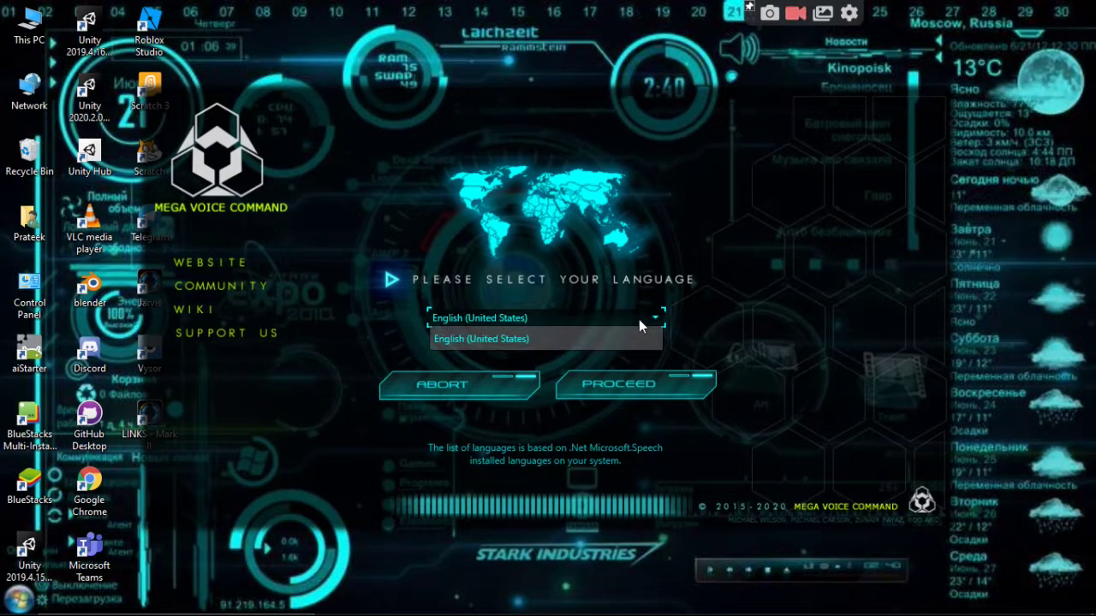
pyautogui.click(638, 319)
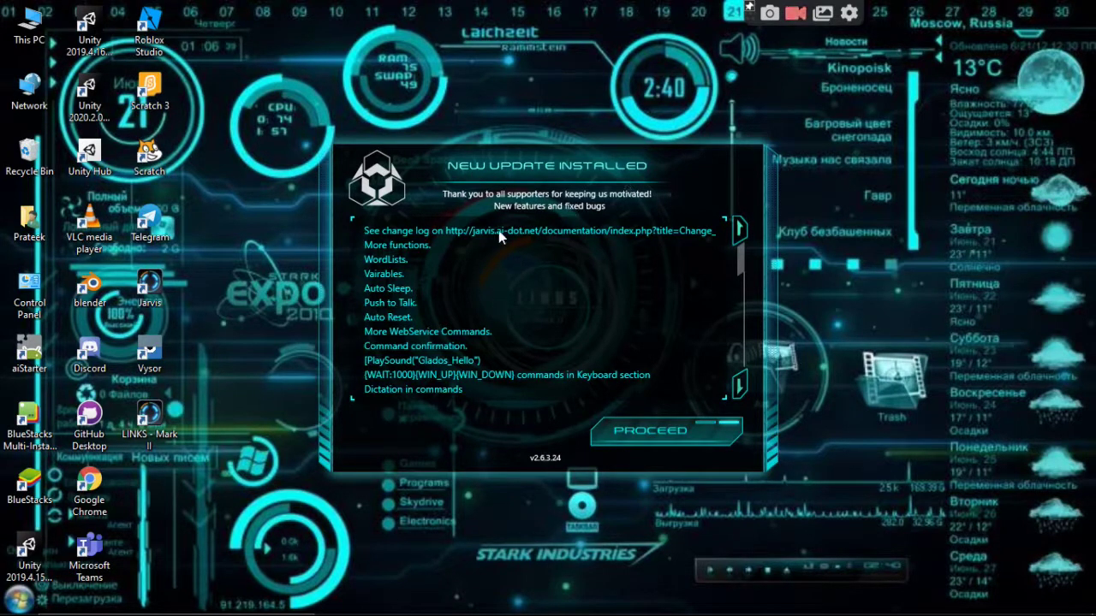
pyautogui.click(640, 433)
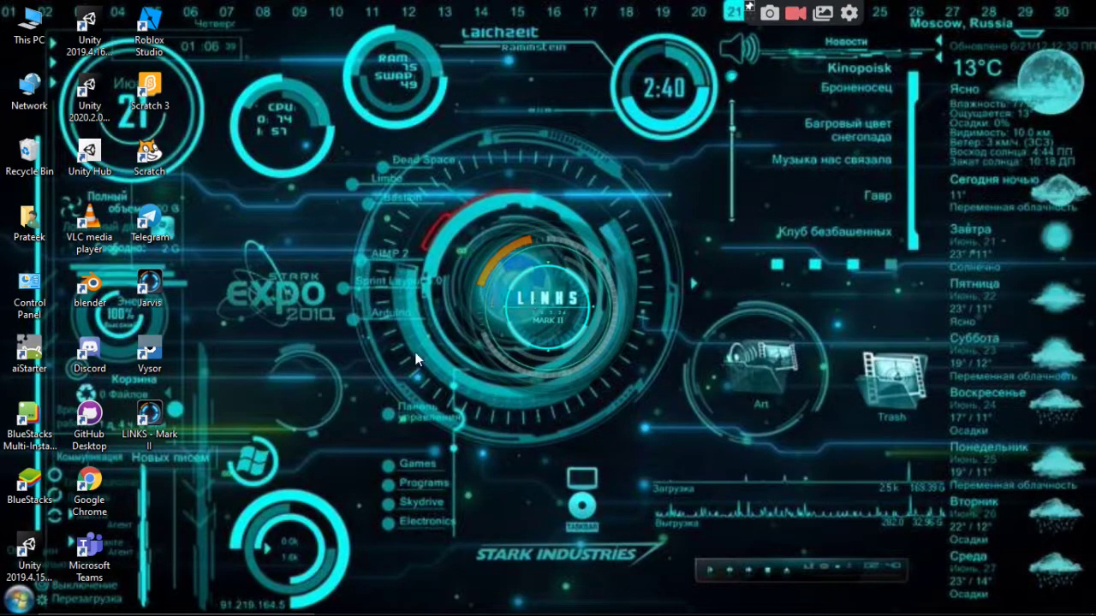
# Rename the LINKS - Mark II desktop shortcut to Jarvis from clipboard history, accepting Jarvis (2).
pyautogui.rightClick(154, 409)
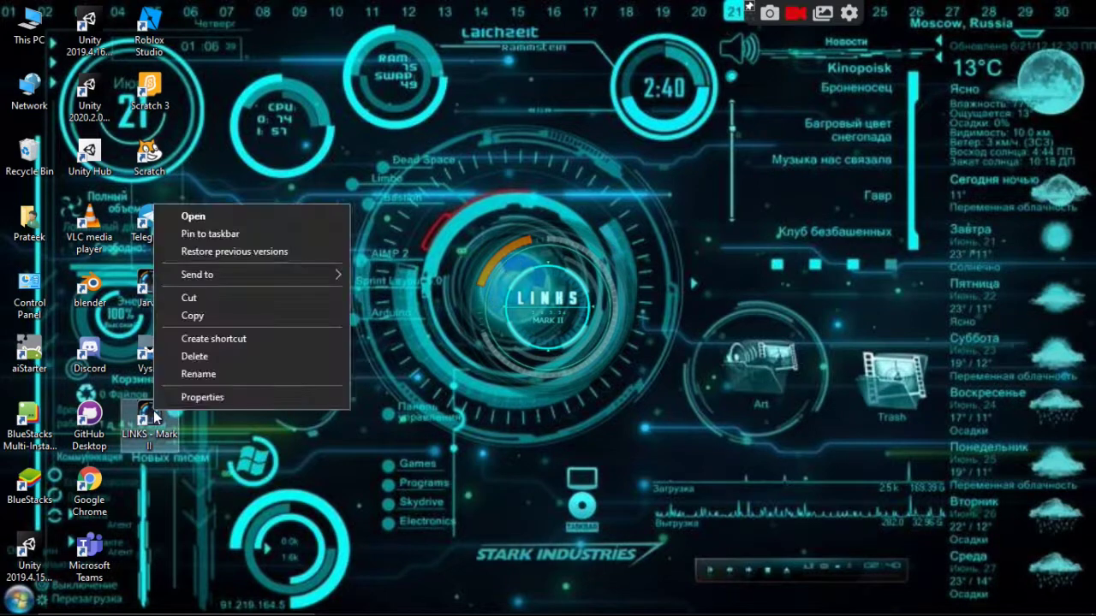
pyautogui.click(199, 375)
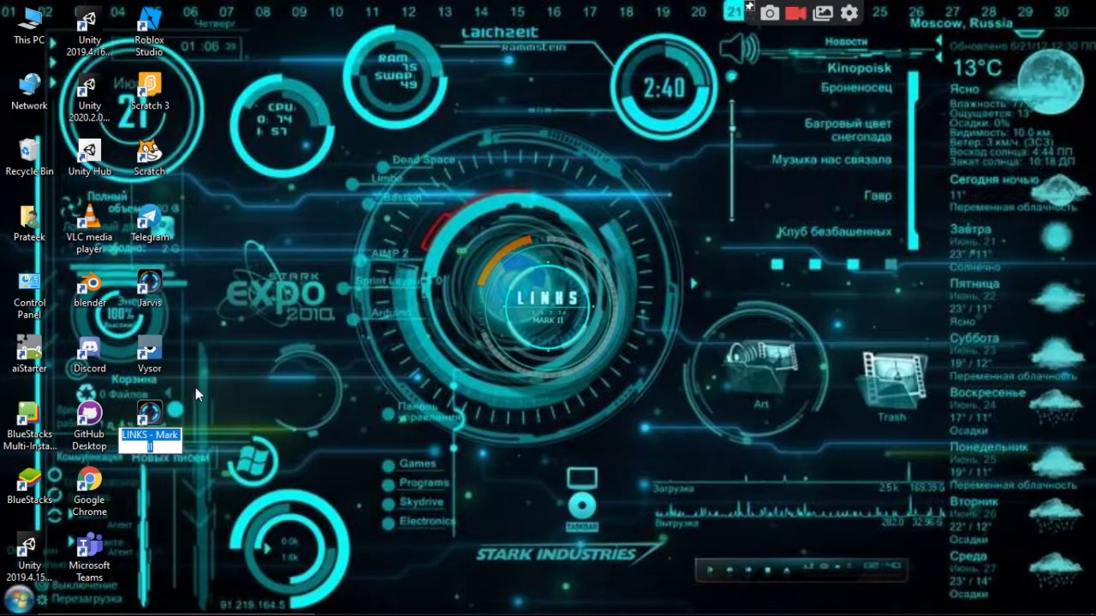
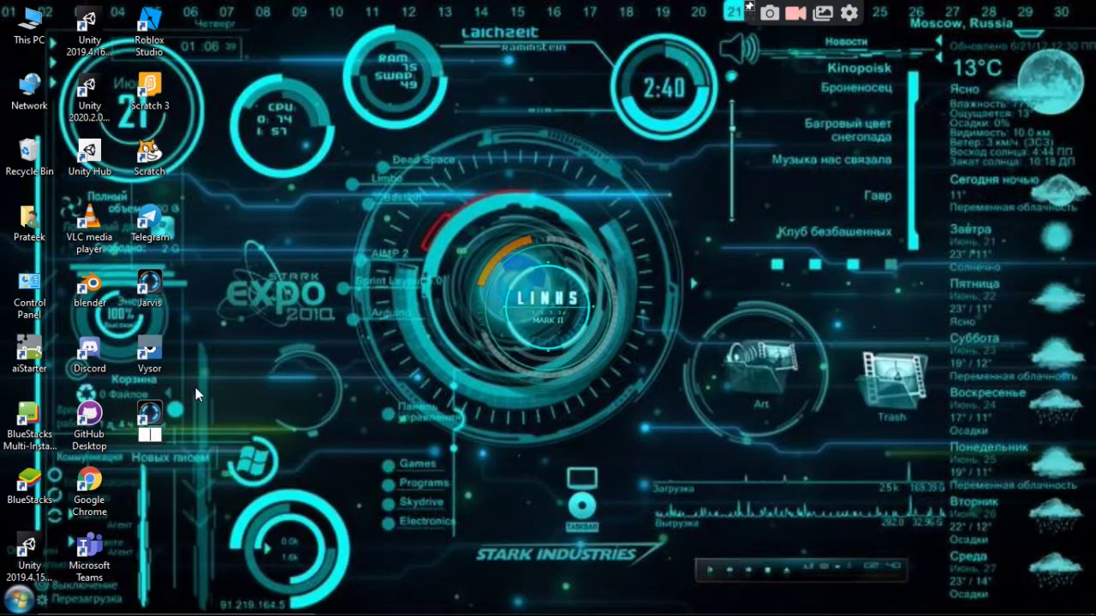
pyautogui.press('super+v')
pyautogui.scroll(-10, 218, 354)
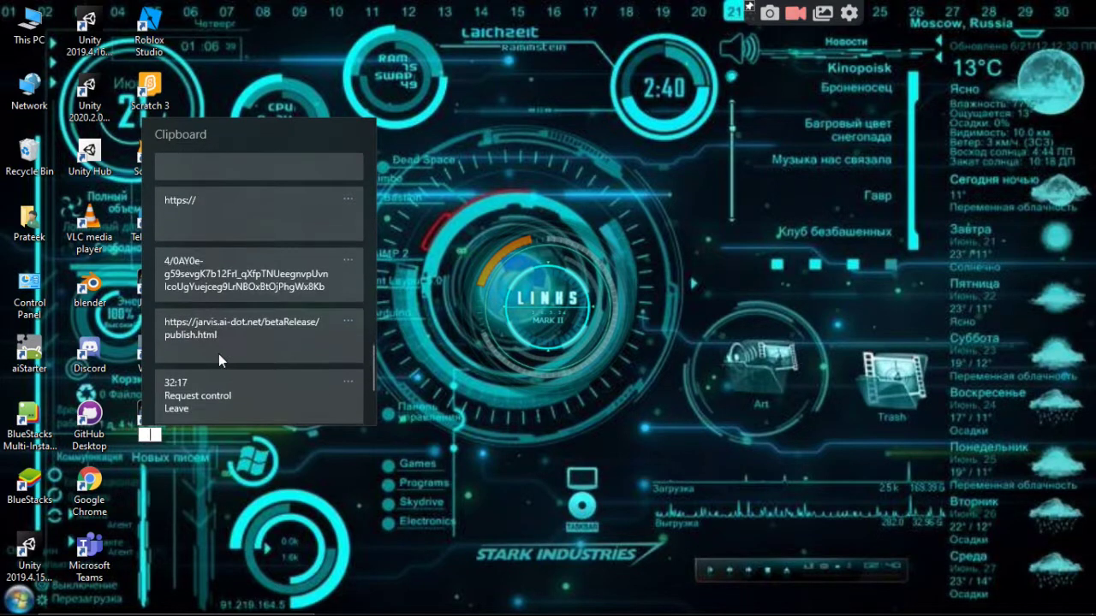
pyautogui.scroll(-2, 232, 368)
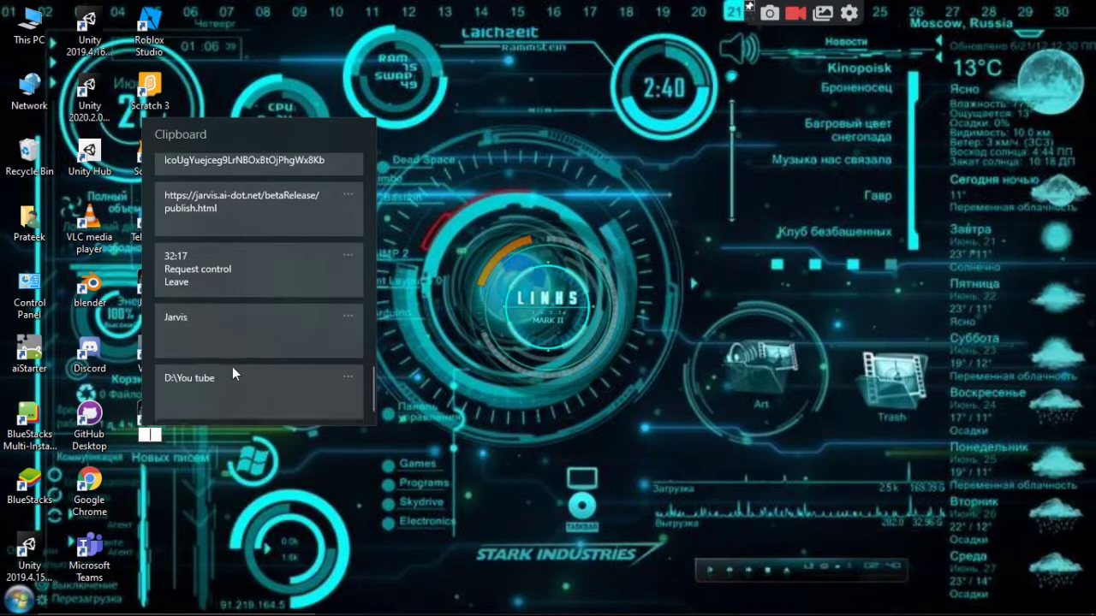
pyautogui.click(232, 337)
pyautogui.press('Return')
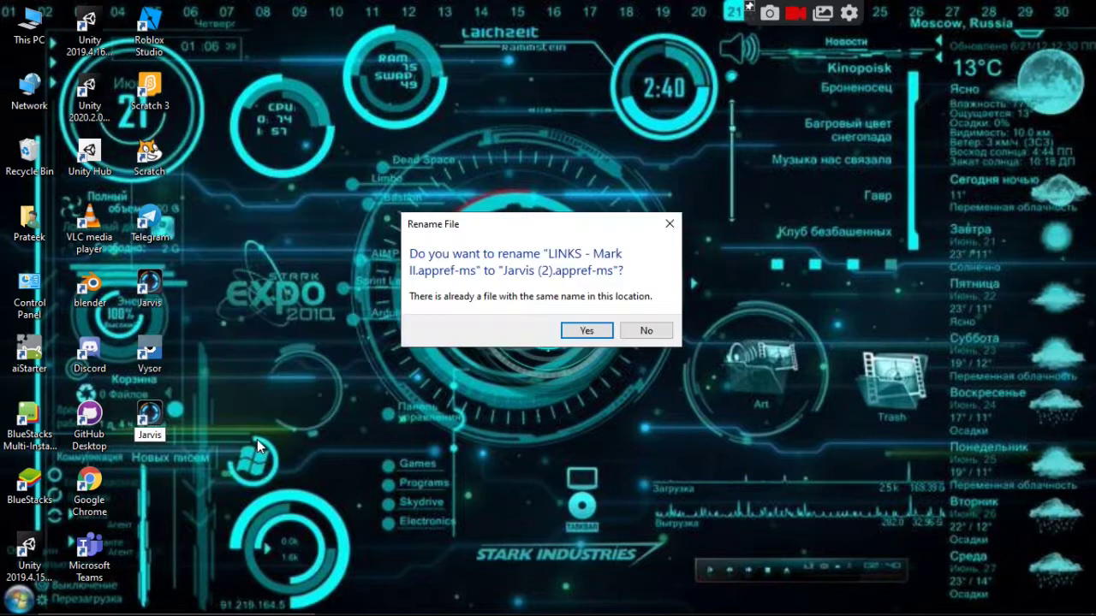
pyautogui.click(582, 331)
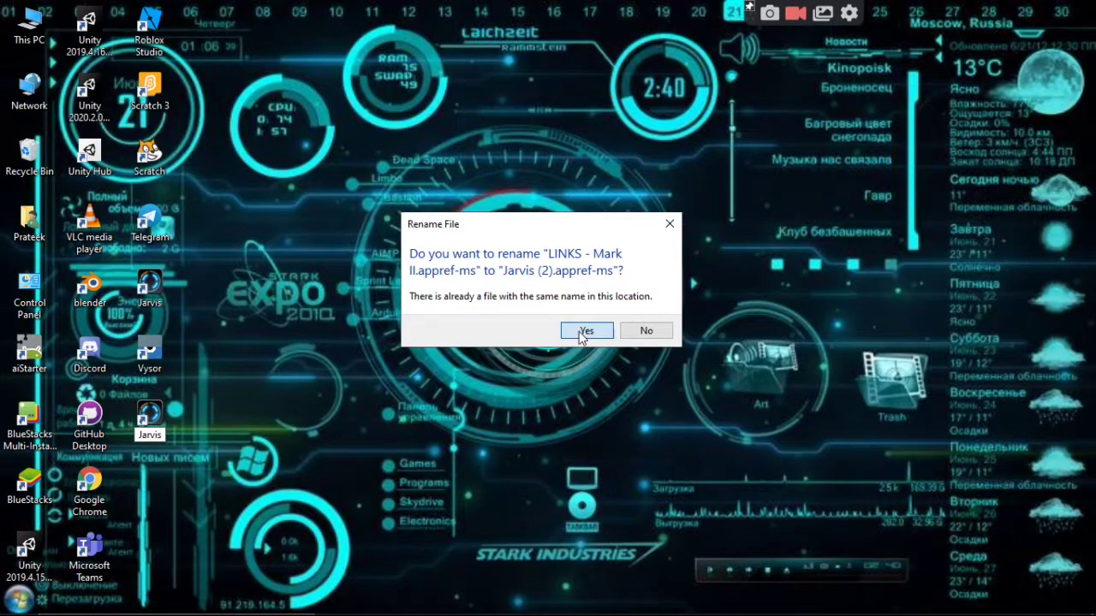
pyautogui.click(477, 385)
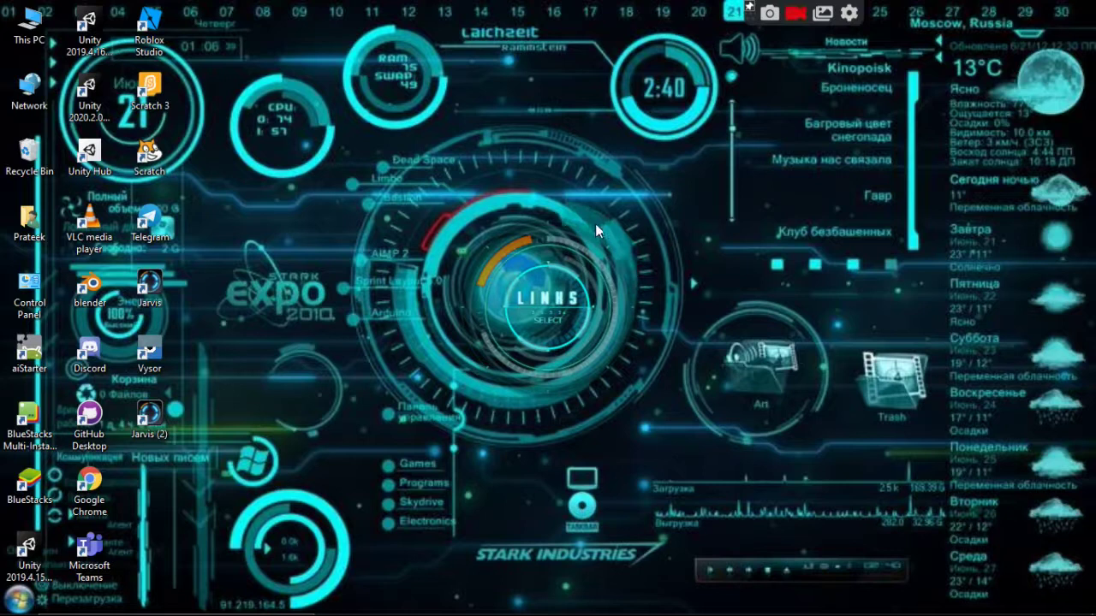
pyautogui.moveTo(575, 216)
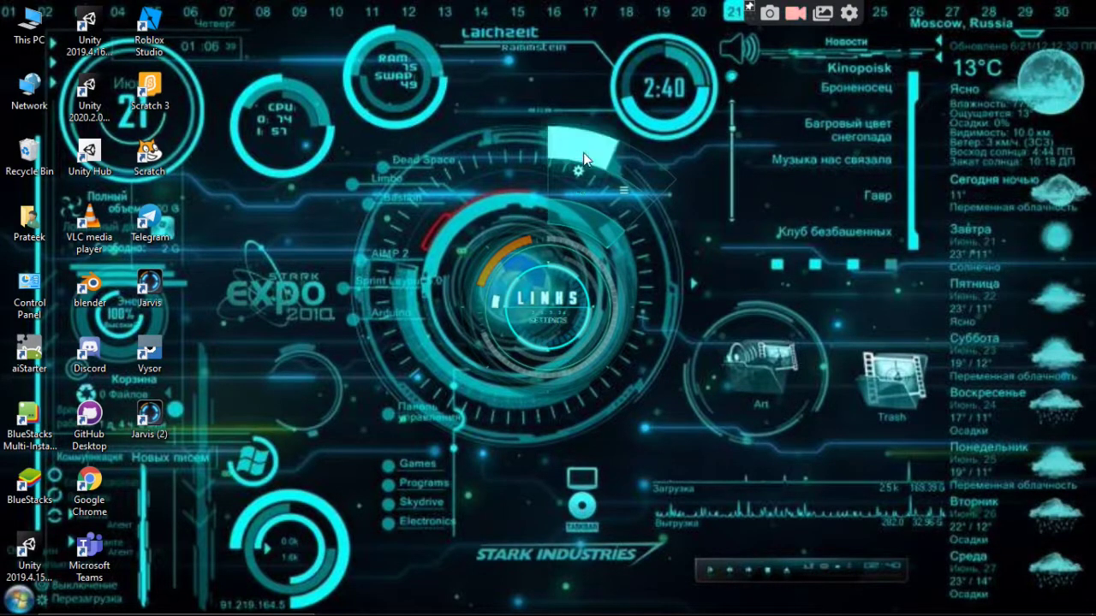
pyautogui.click(583, 156)
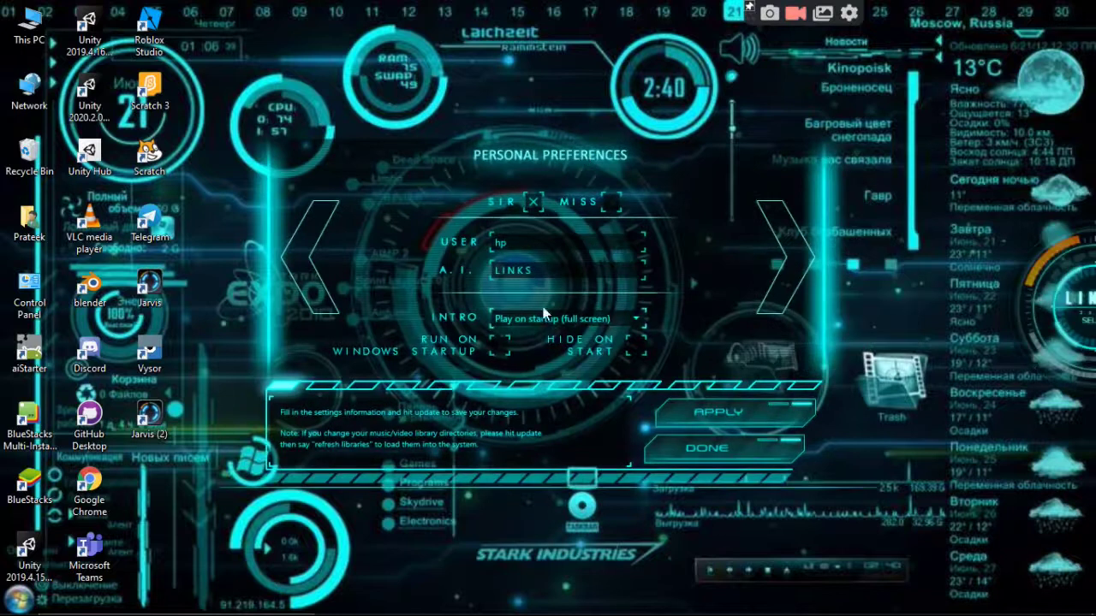
pyautogui.click(784, 246)
pyautogui.click(784, 243)
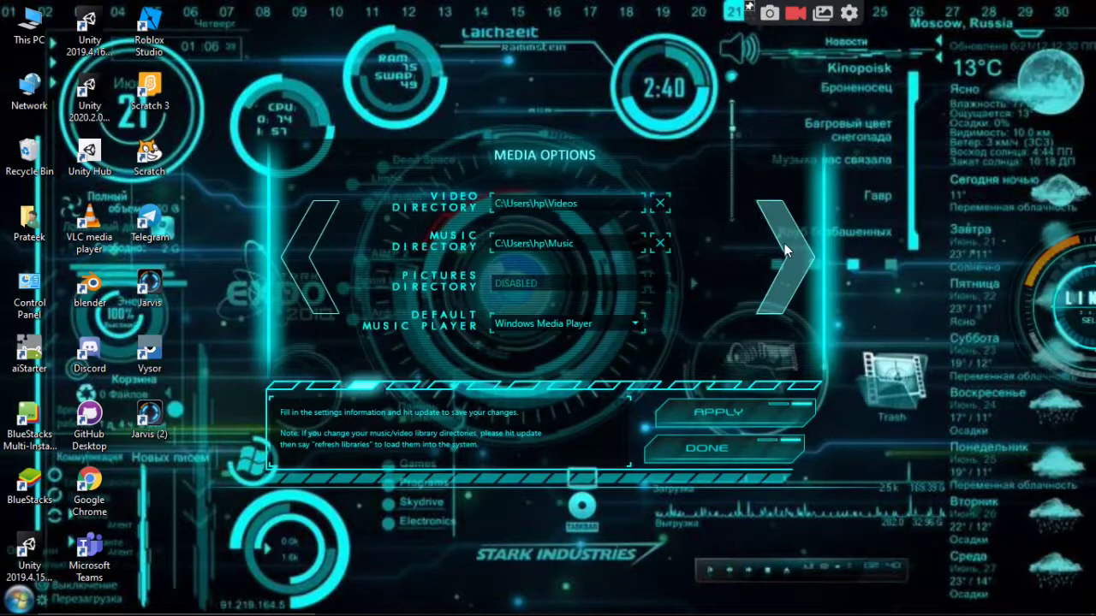
pyautogui.click(784, 243)
pyautogui.click(784, 243)
pyautogui.click(784, 243)
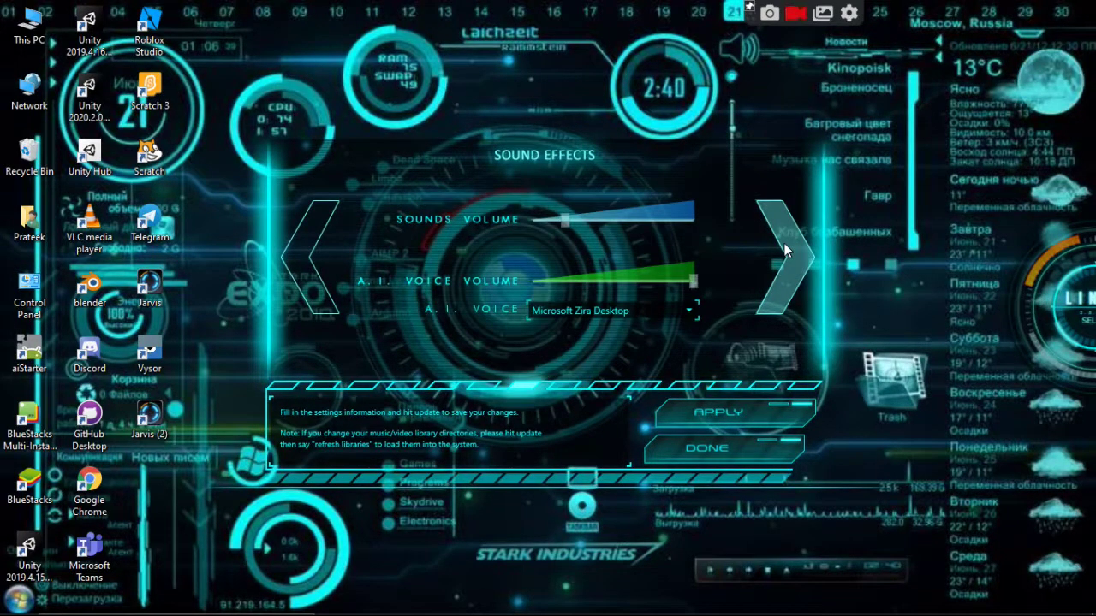
pyautogui.click(784, 243)
pyautogui.click(784, 243)
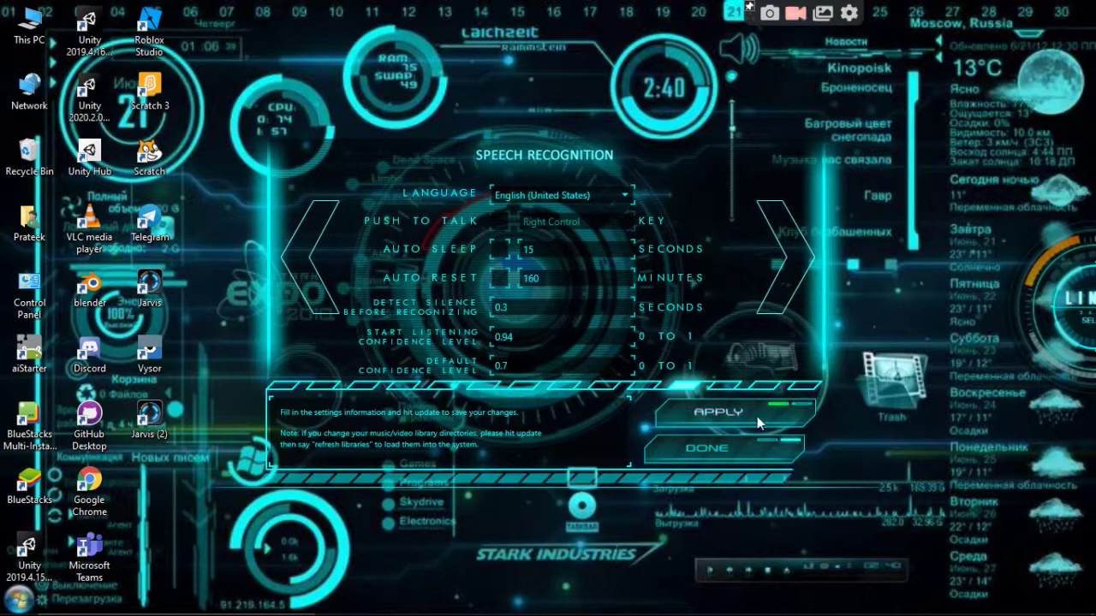
pyautogui.click(684, 440)
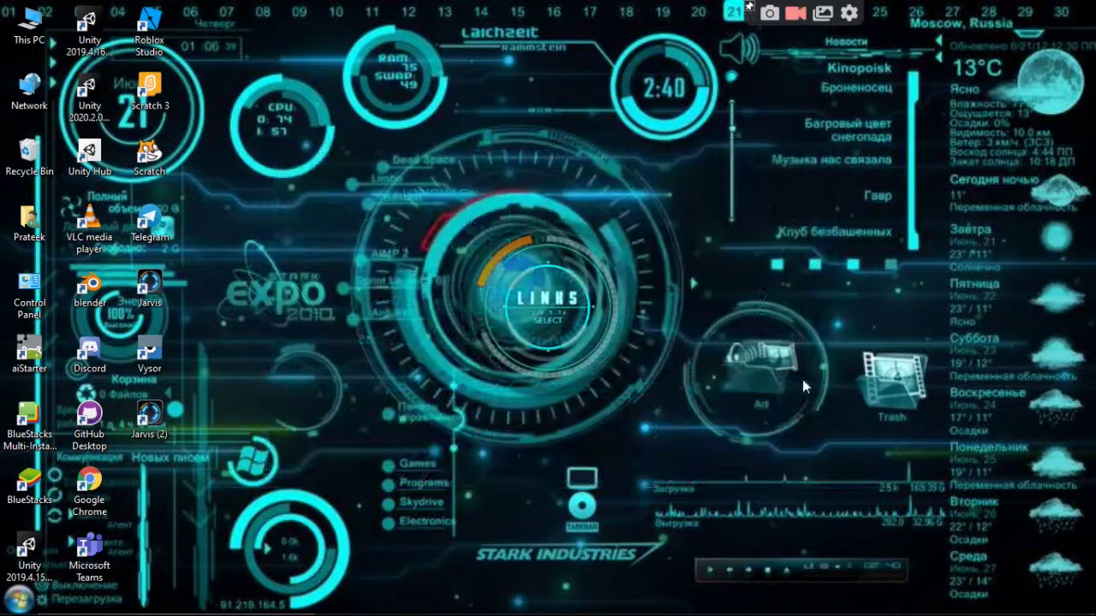